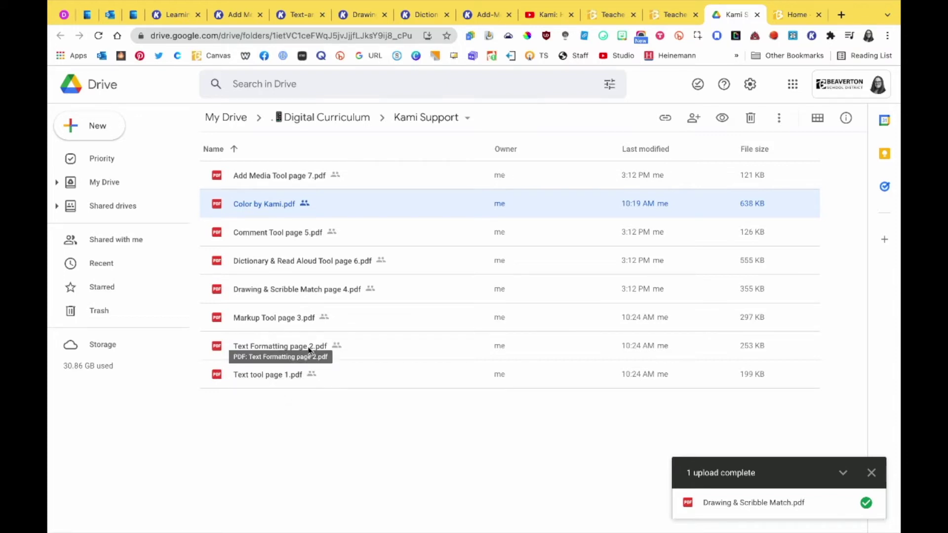
pyautogui.click(294, 374)
pyautogui.rightClick(294, 374)
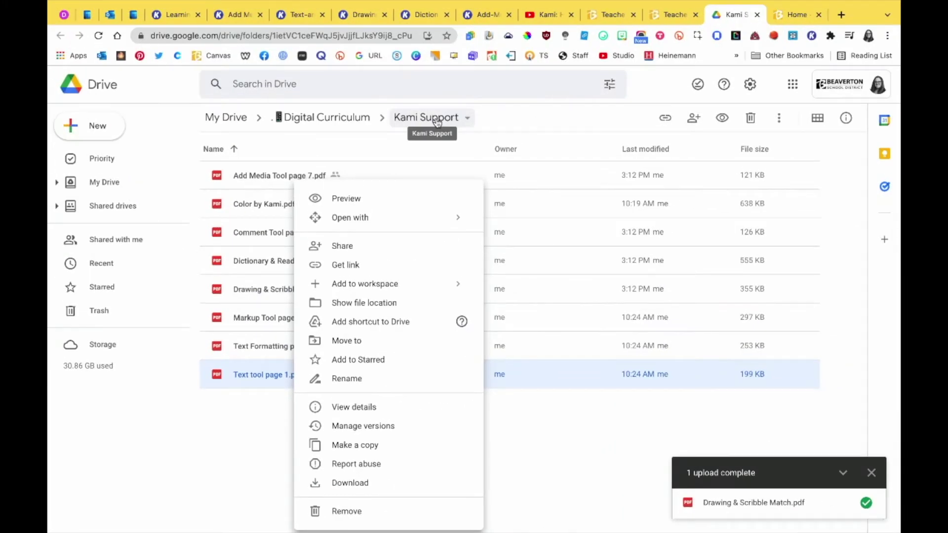
pyautogui.click(101, 125)
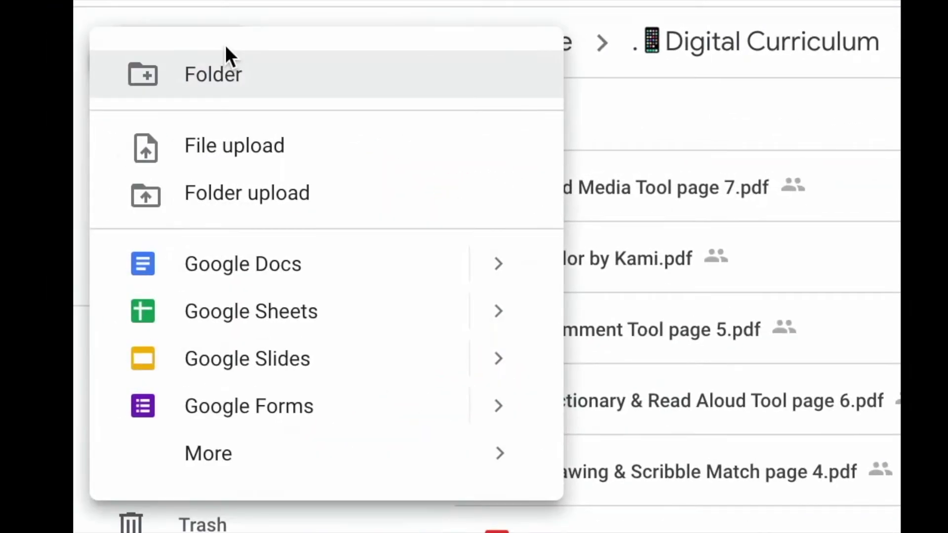
pyautogui.click(253, 163)
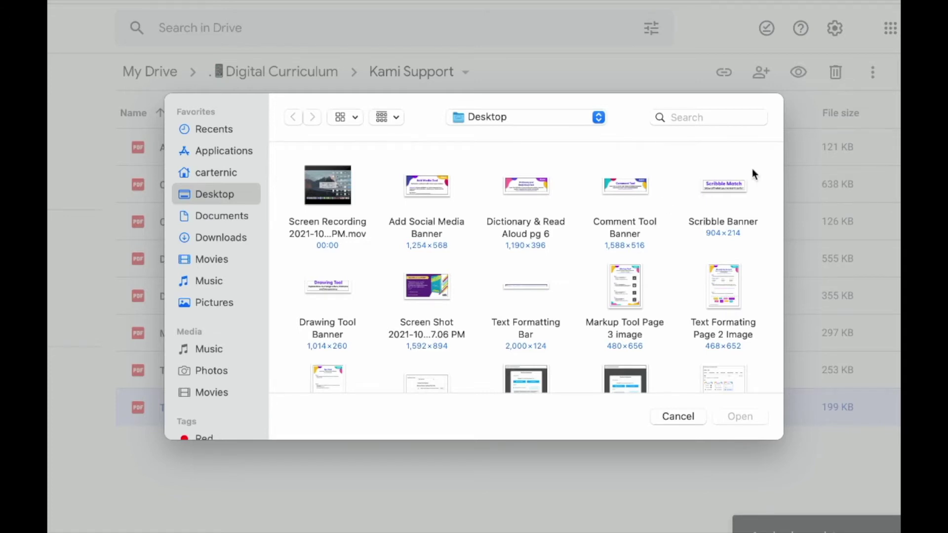
pyautogui.scroll(-3, 649, 339)
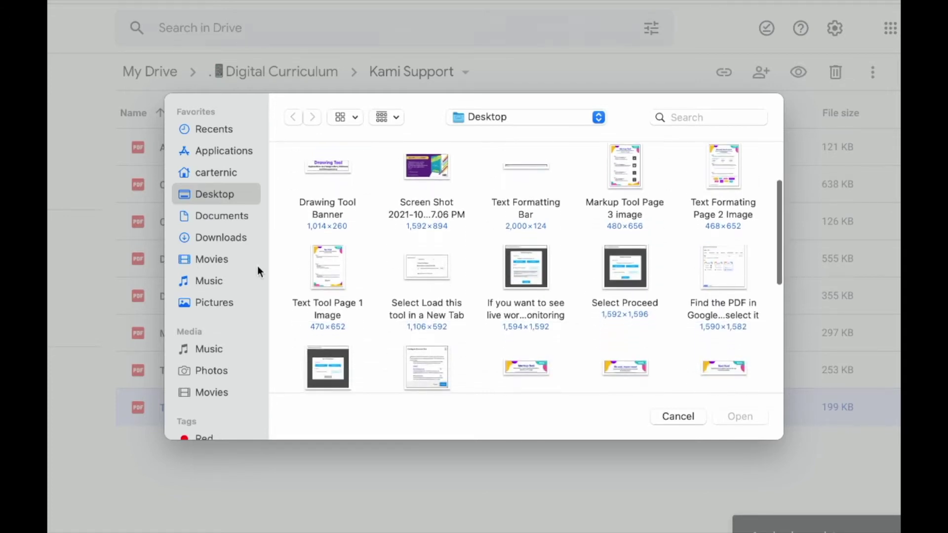
pyautogui.click(222, 215)
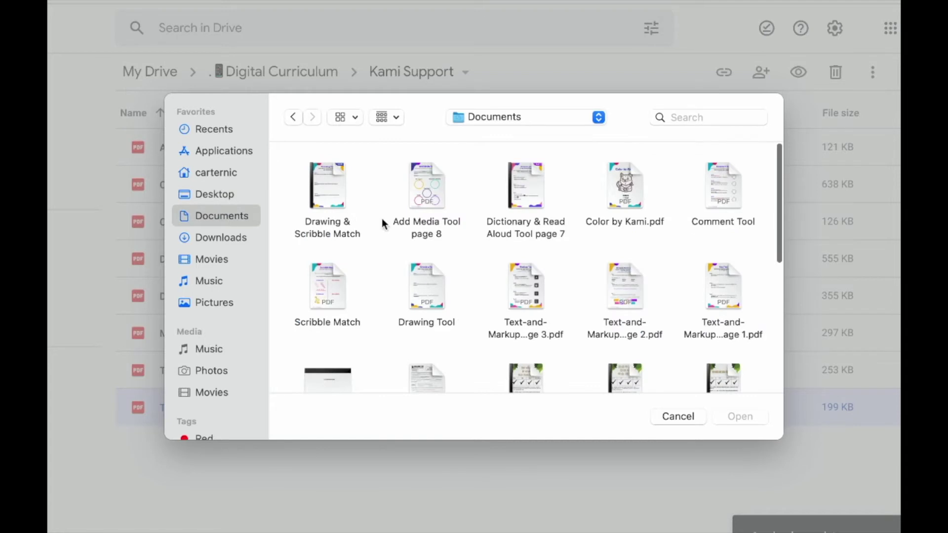
pyautogui.click(334, 192)
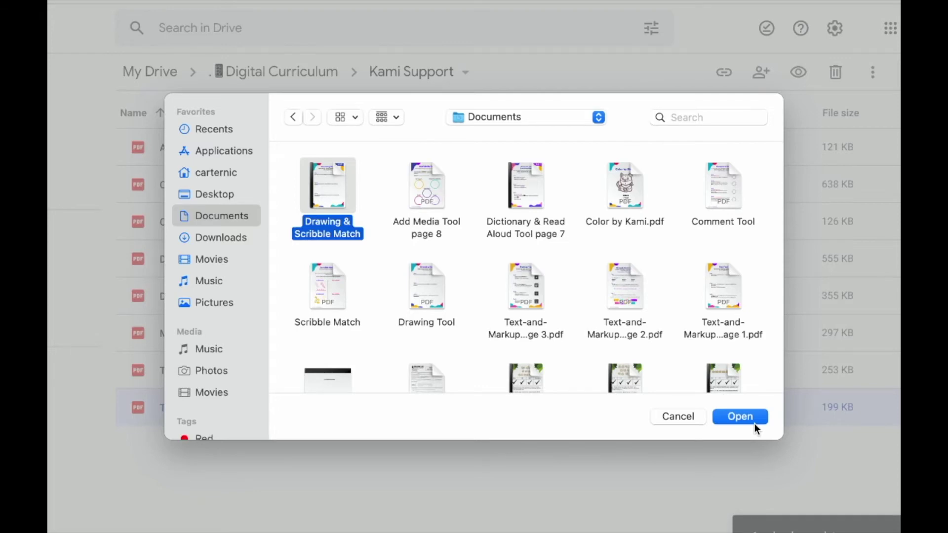
pyautogui.click(678, 416)
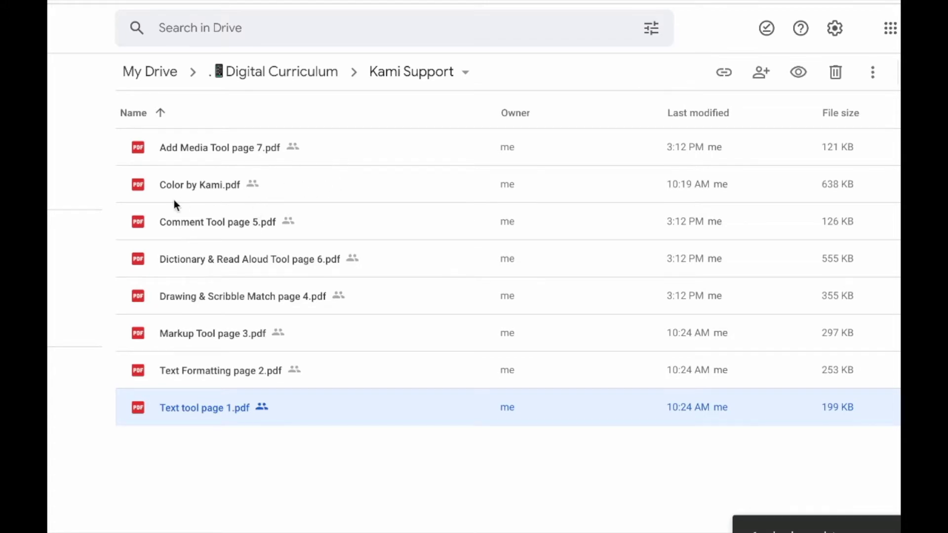
# Preview Color by Kami.pdf from the Kami Support folder, look over the page and close the preview
pyautogui.doubleClick(182, 186)
pyautogui.scroll(-5, 532, 426)
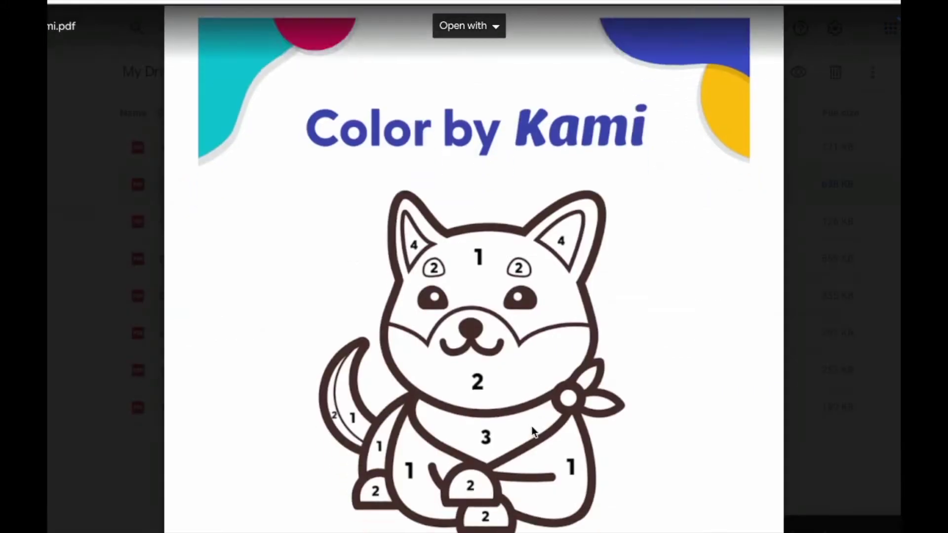
pyautogui.scroll(5, 532, 426)
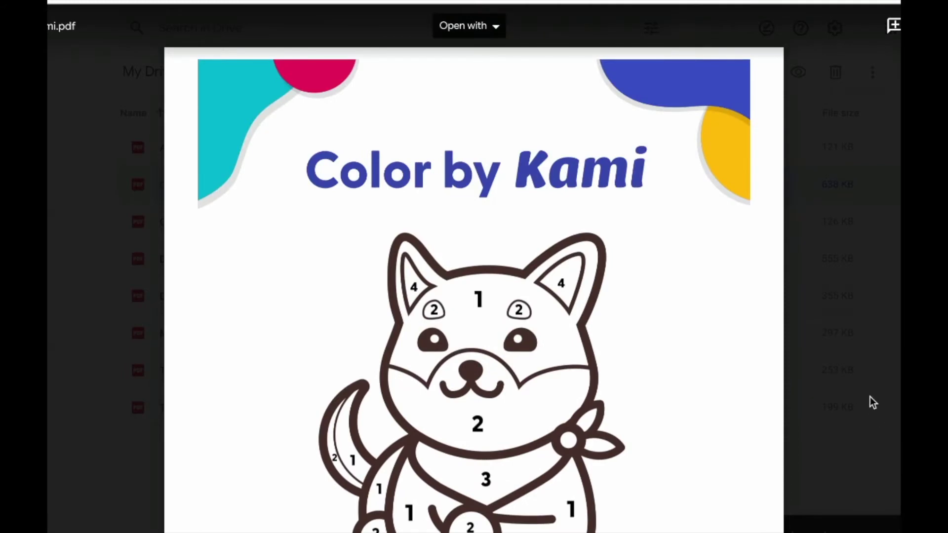
pyautogui.click(840, 302)
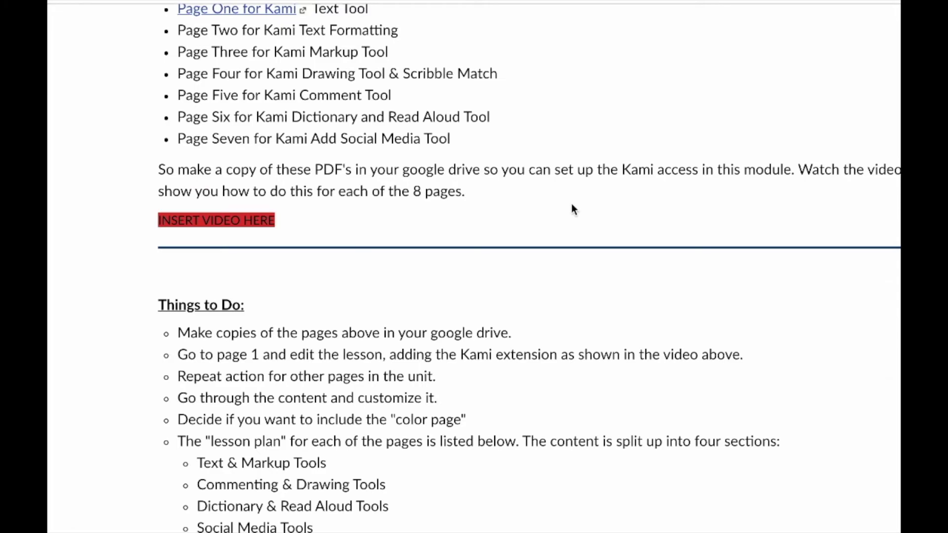
# In the Canvas course, go from the teacher overview page to the module list and open the Kami Text Tool assignment
pyautogui.scroll(10, 571, 204)
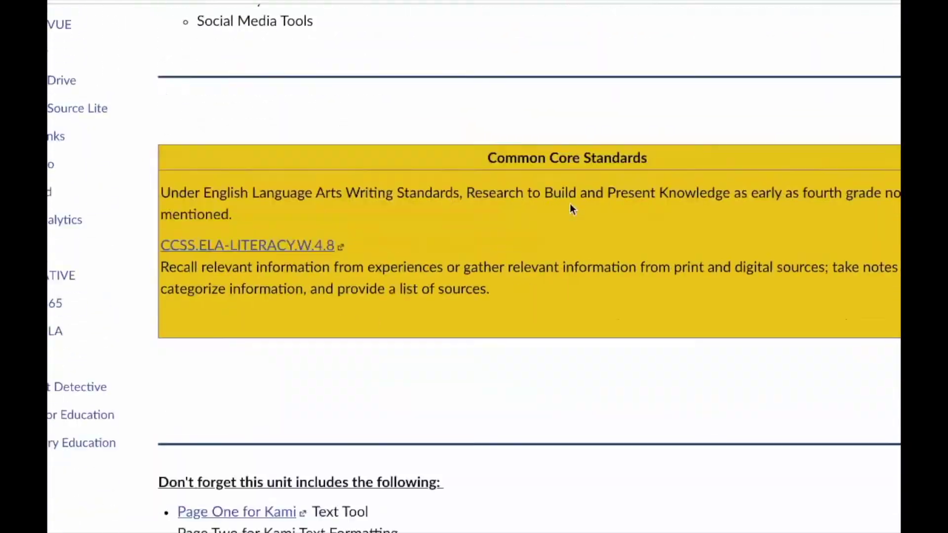
pyautogui.scroll(-5, 570, 205)
pyautogui.click(247, 266)
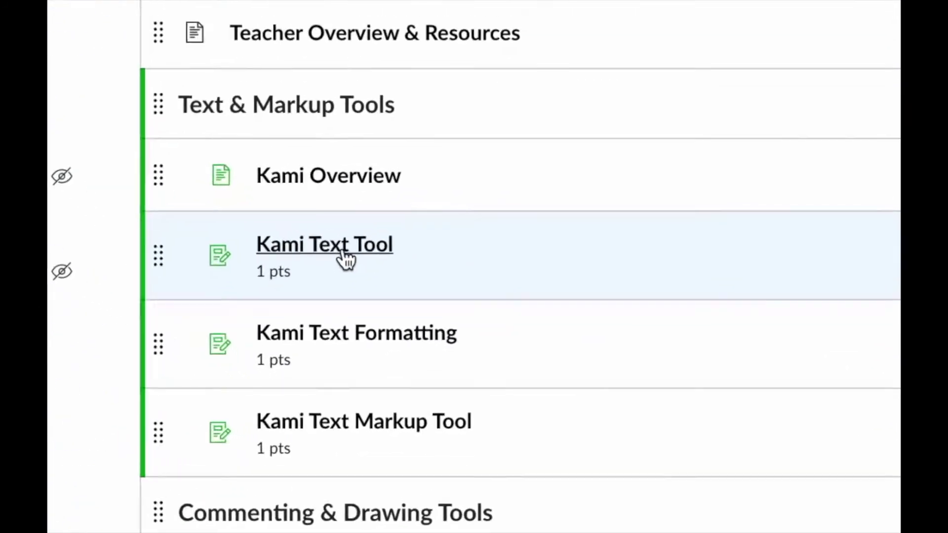
pyautogui.click(349, 230)
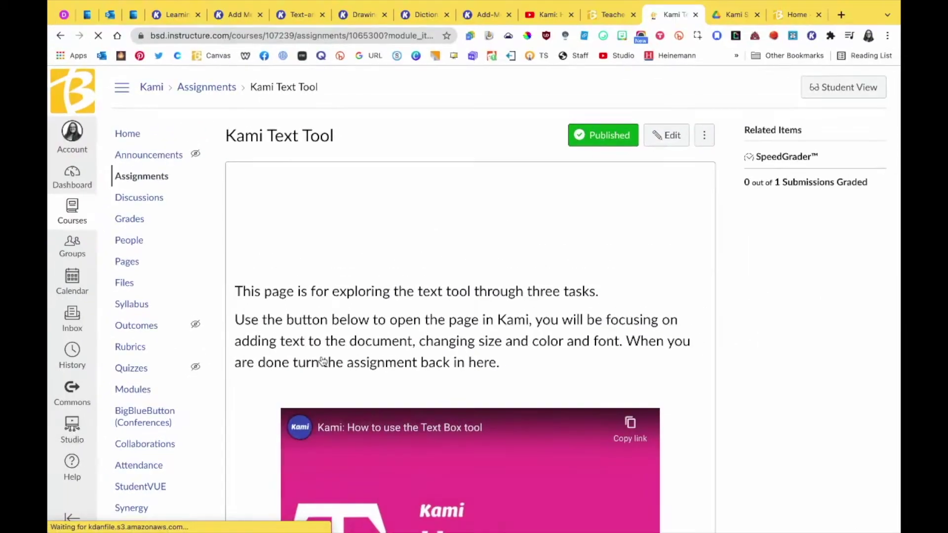
# Look over the Kami Text Tool assignment, open it for editing and set its submission type to External Tool
pyautogui.scroll(-3, 644, 252)
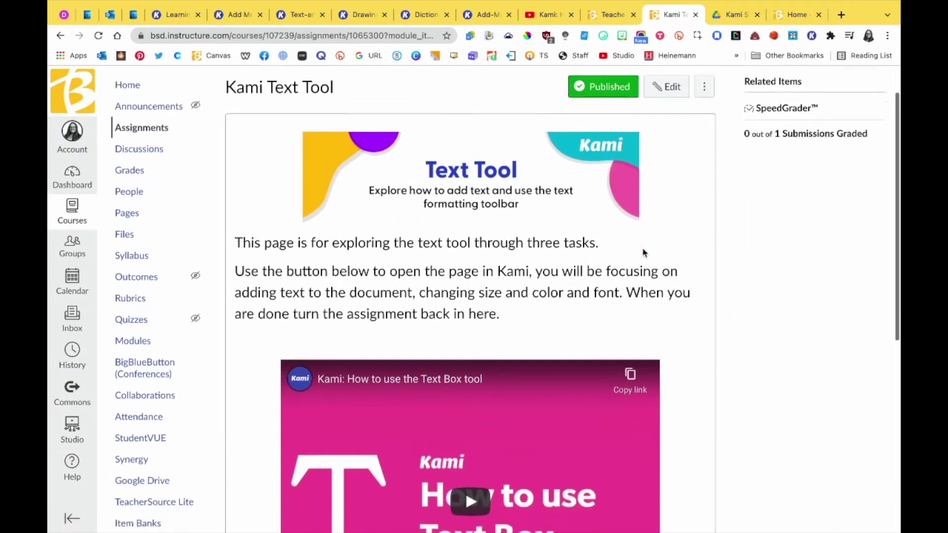
pyautogui.scroll(-3, 643, 251)
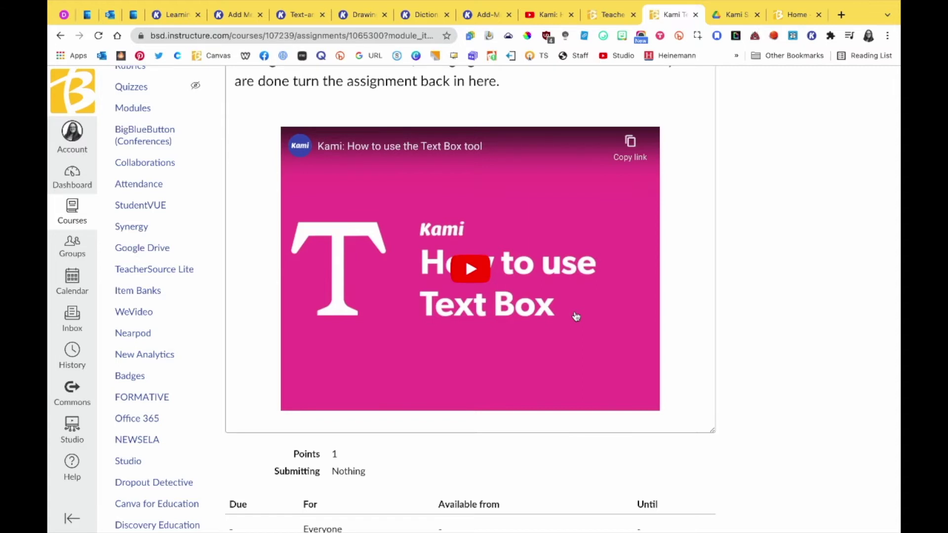
pyautogui.scroll(-1, 576, 317)
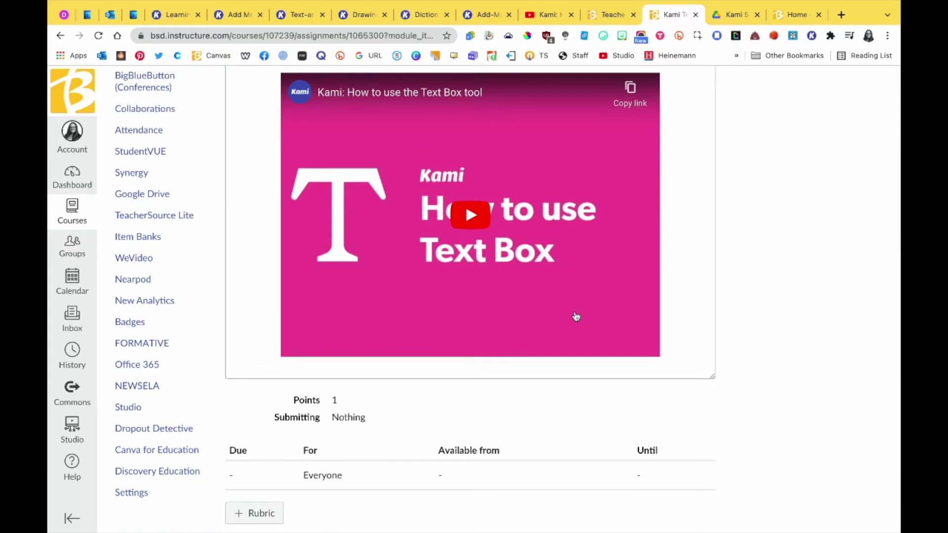
pyautogui.scroll(6, 574, 316)
pyautogui.click(667, 137)
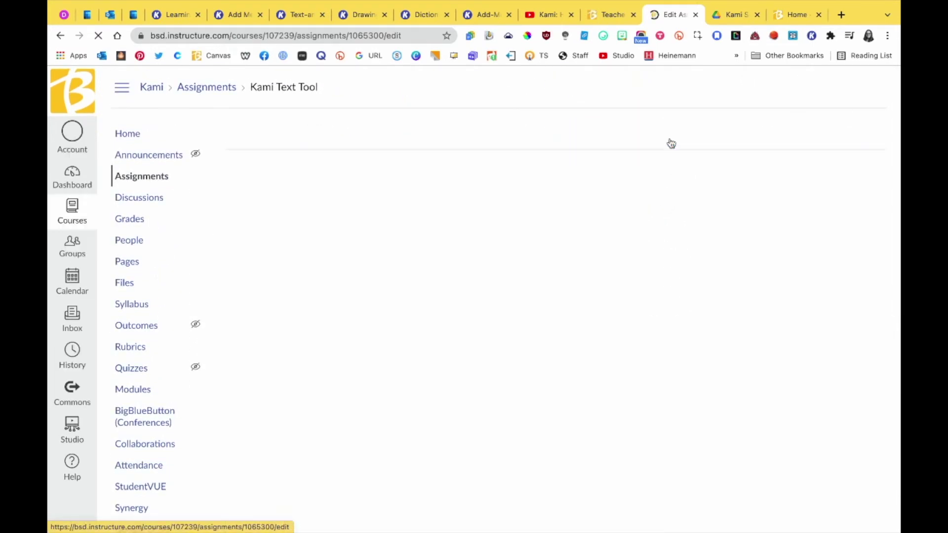
pyautogui.scroll(-5, 597, 290)
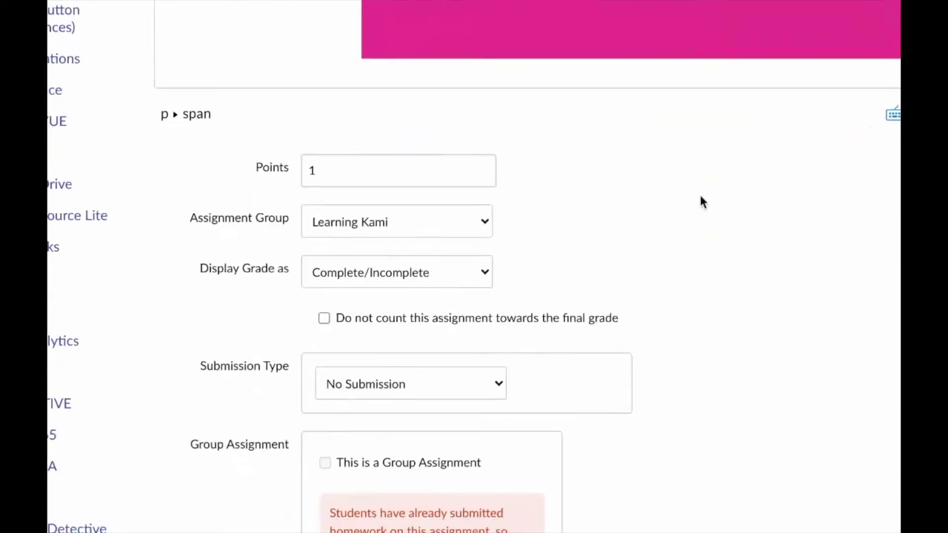
pyautogui.scroll(-3, 700, 196)
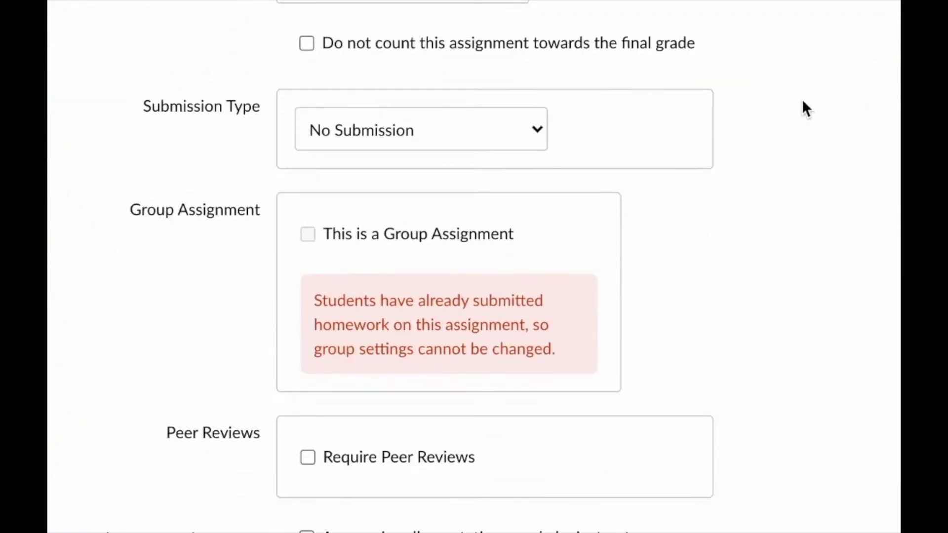
pyautogui.click(423, 143)
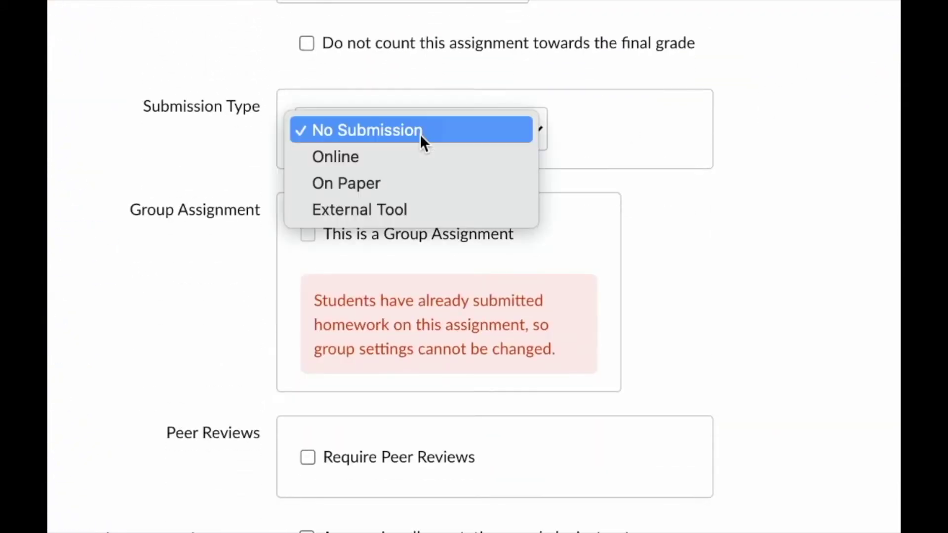
pyautogui.click(392, 212)
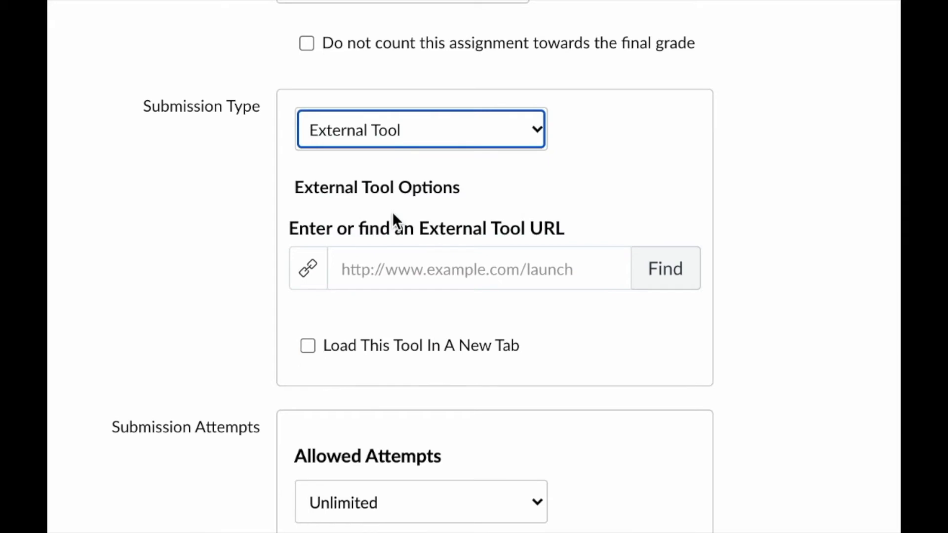
# Find the available external tools for the submission and choose Kami Assignment
pyautogui.click(667, 284)
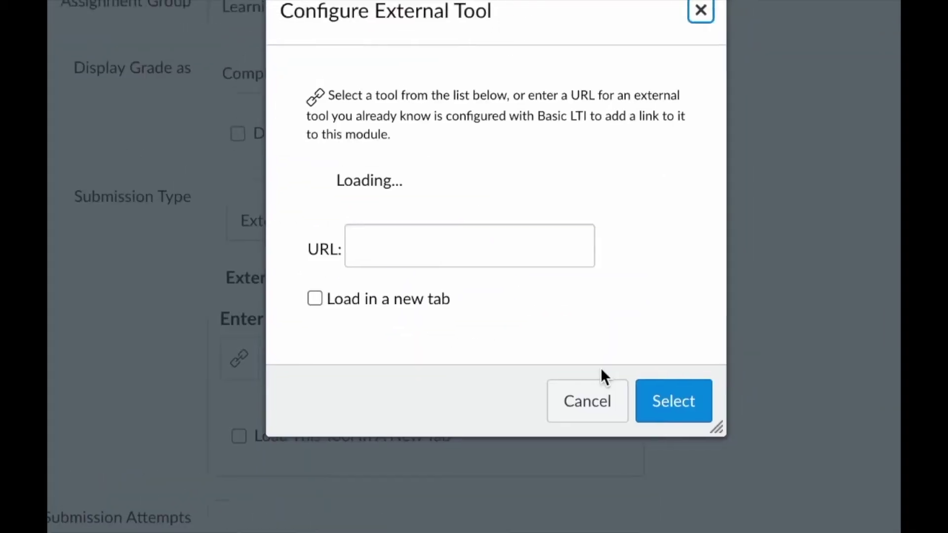
pyautogui.scroll(-10, 496, 208)
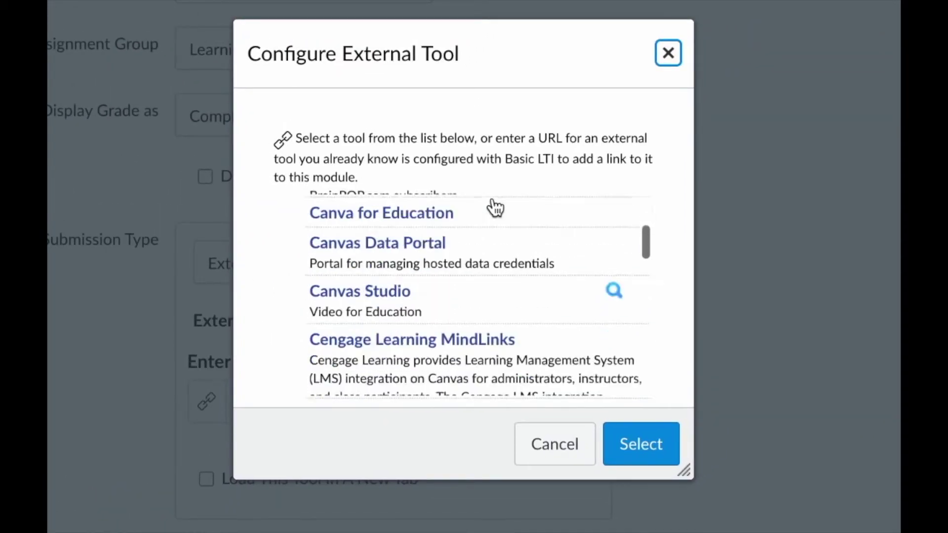
pyautogui.scroll(-10, 496, 207)
pyautogui.scroll(3, 495, 207)
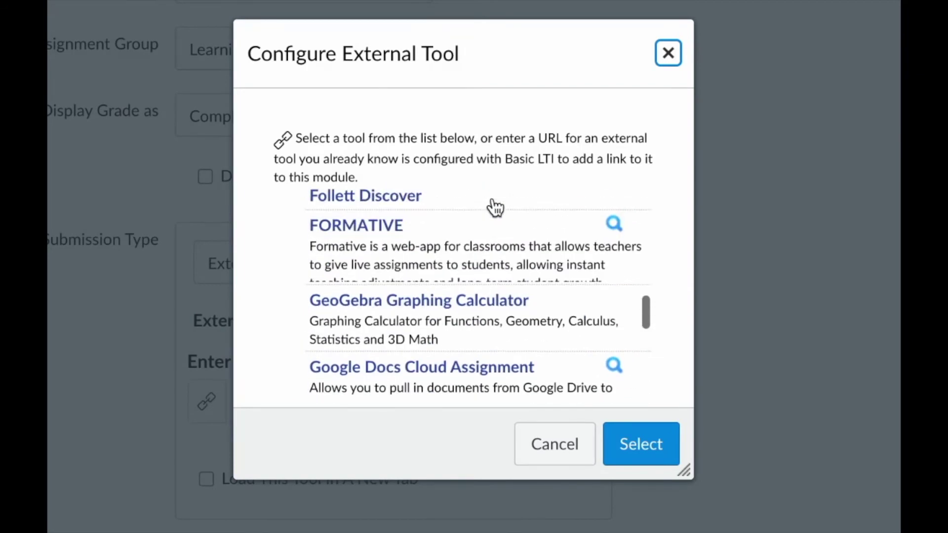
pyautogui.scroll(-10, 496, 207)
pyautogui.scroll(1, 495, 208)
pyautogui.click(454, 245)
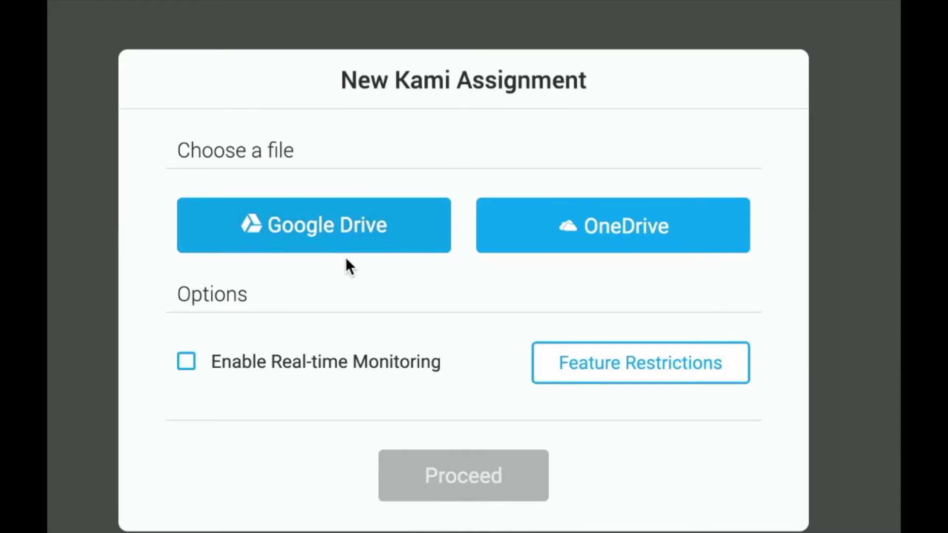
# Search Google Drive for "Text Tool Page 1" and select Text tool page 1.pdf as the Kami assignment's file
pyautogui.click(329, 243)
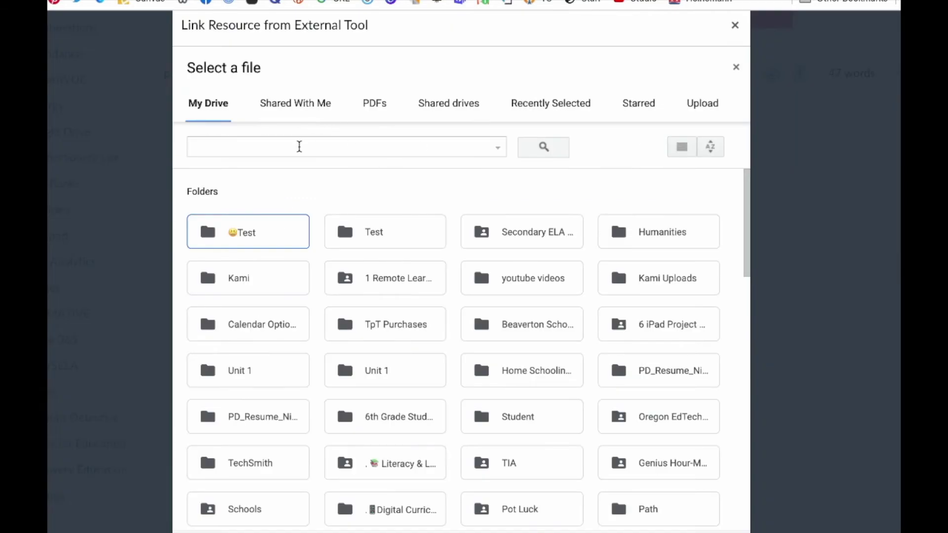
pyautogui.click(300, 147)
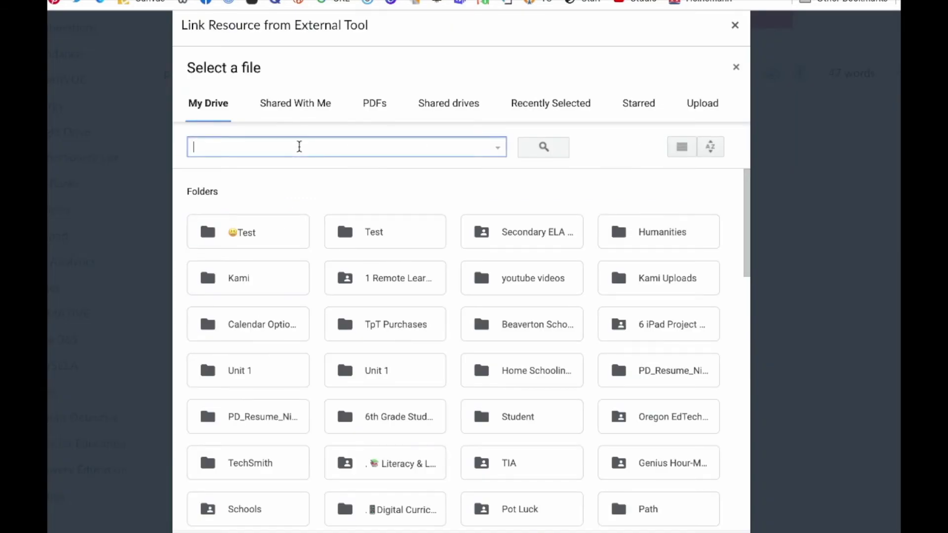
pyautogui.write('Text Tool Page 1')
pyautogui.press('Return')
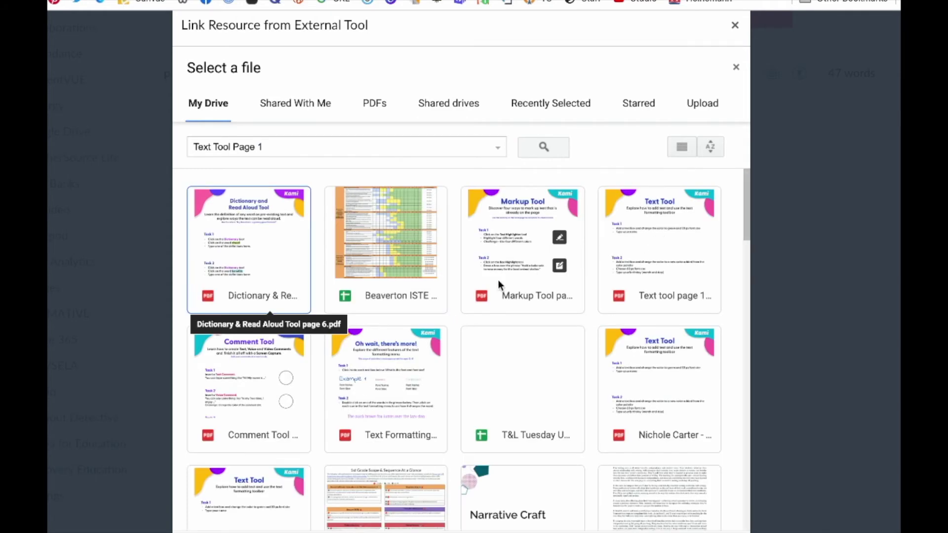
pyautogui.click(653, 273)
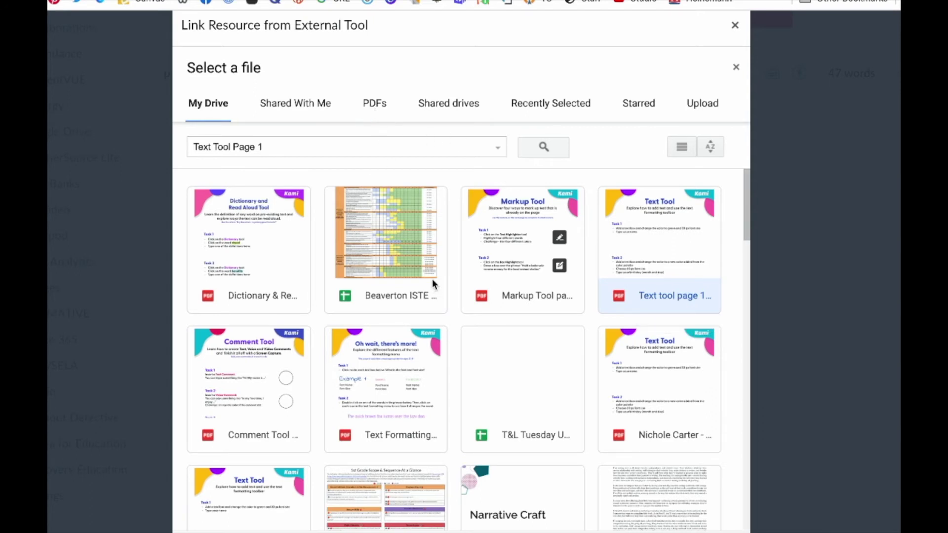
pyautogui.scroll(-4, 489, 422)
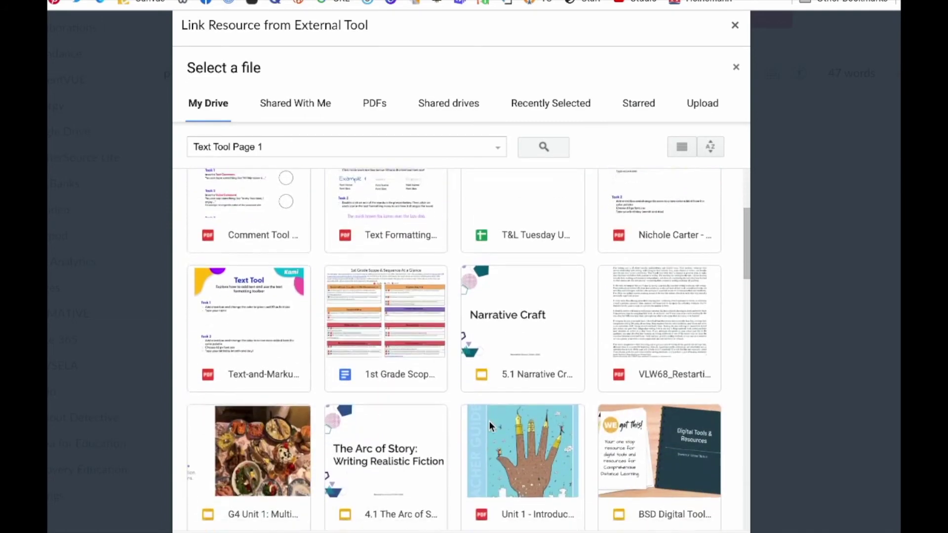
pyautogui.scroll(4, 489, 421)
pyautogui.click(664, 307)
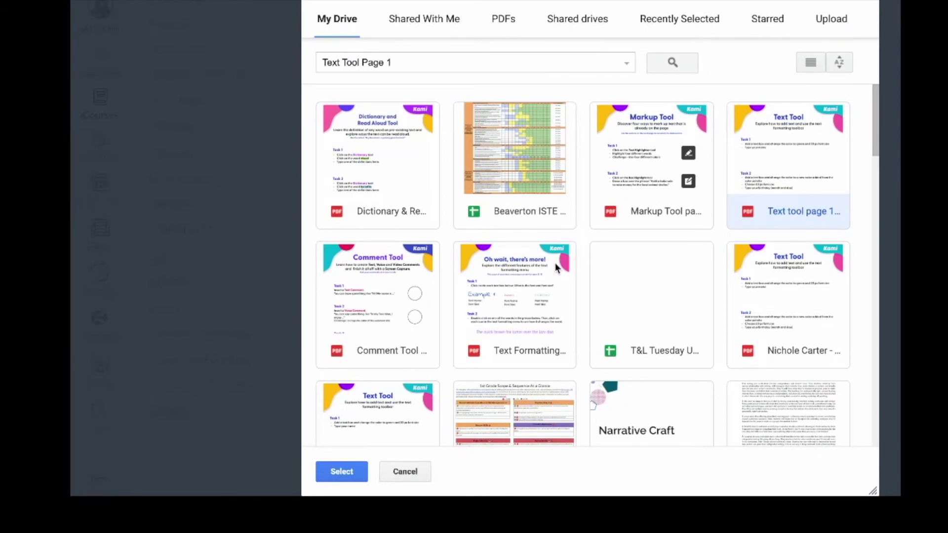
pyautogui.click(332, 475)
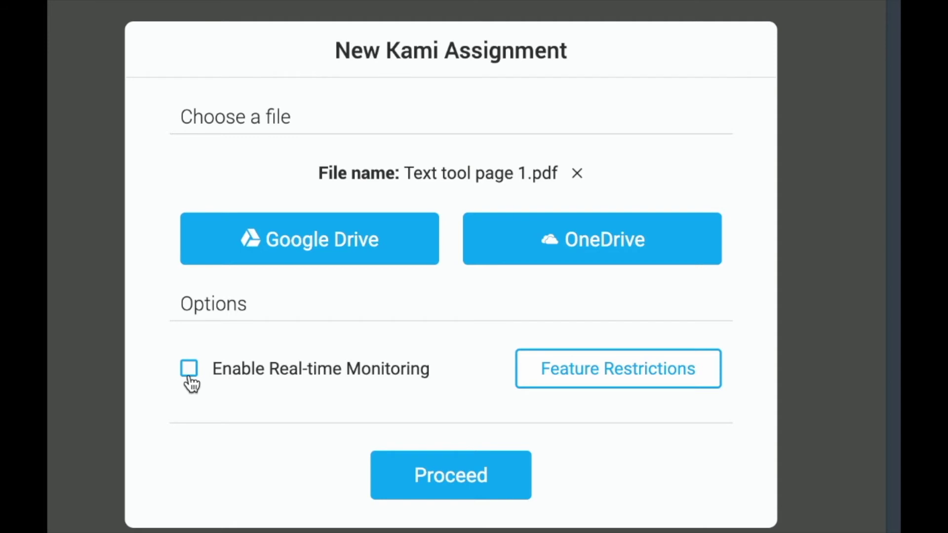
# Proceed without real-time monitoring, confirm Kami Assignment as the external tool and set it to load in a new tab
pyautogui.click(458, 477)
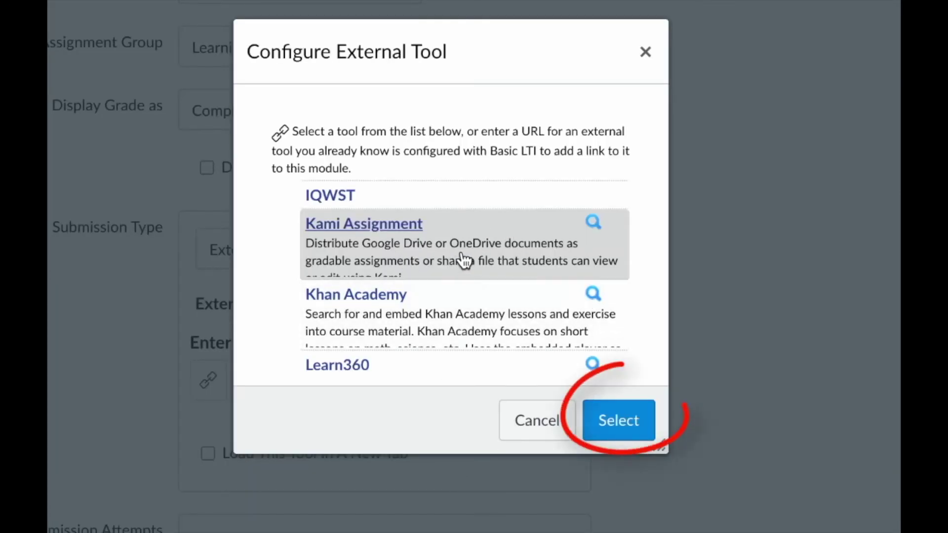
pyautogui.click(625, 435)
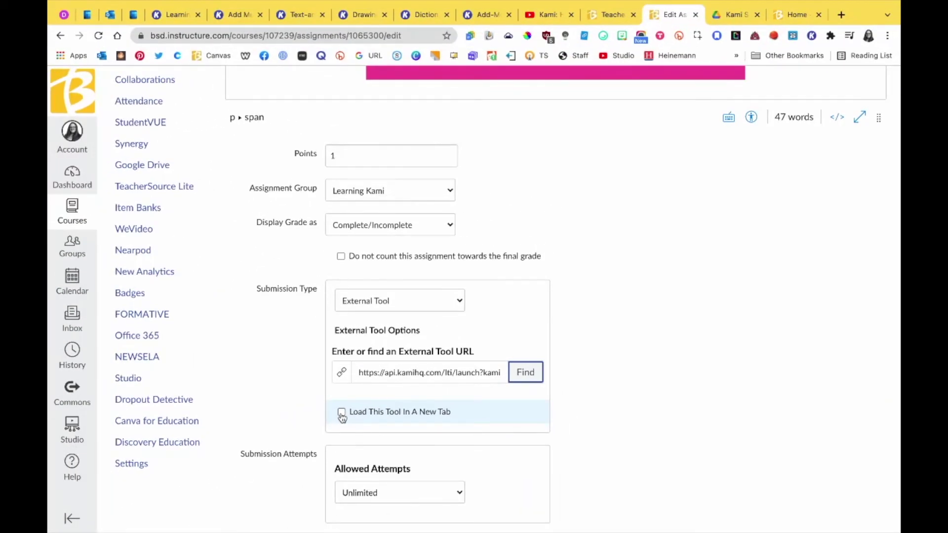
pyautogui.click(341, 415)
pyautogui.scroll(-5, 661, 411)
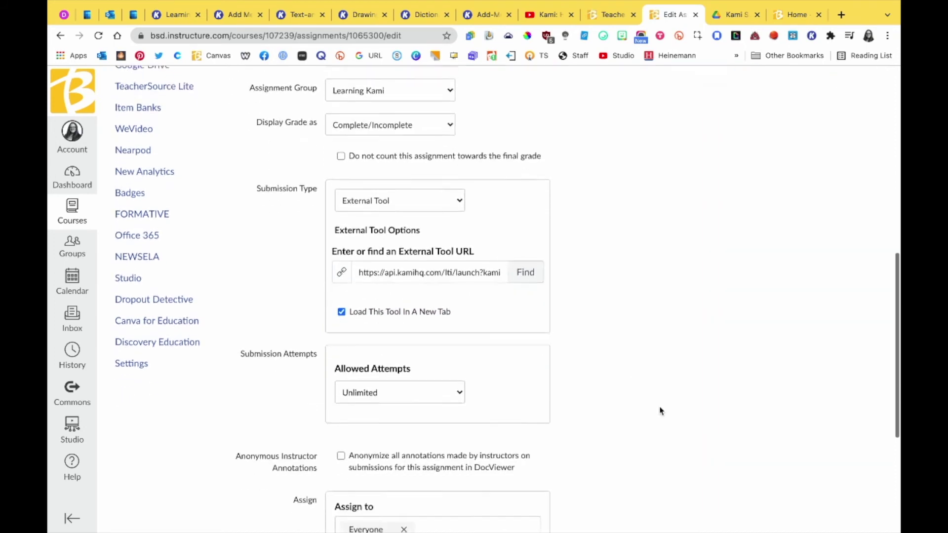
# Save the edited Kami Text Tool assignment without notifying users of the change
pyautogui.scroll(-2, 661, 411)
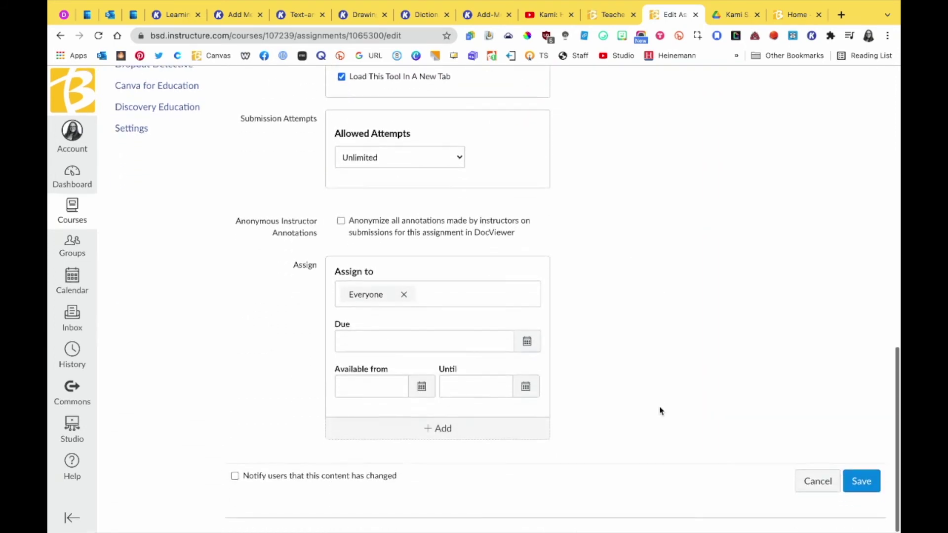
pyautogui.click(858, 488)
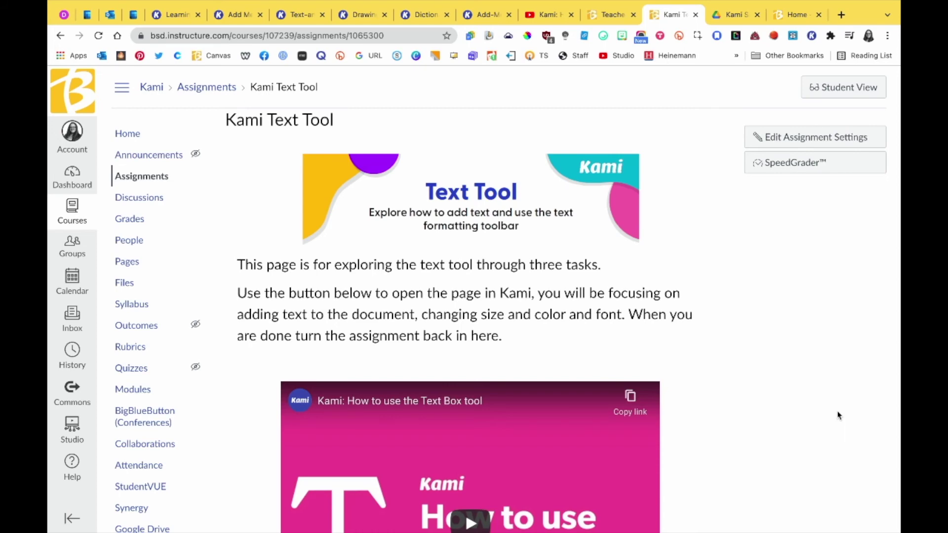
# Load the Kami Text Tool in a new window from the assignment and look over the tasks in Text tool page 1.pdf
pyautogui.scroll(-5, 838, 417)
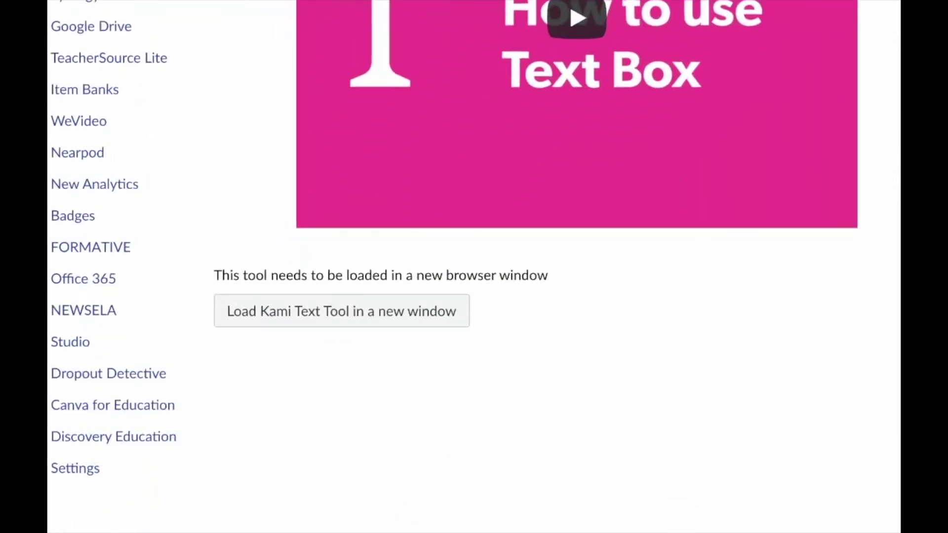
pyautogui.click(324, 313)
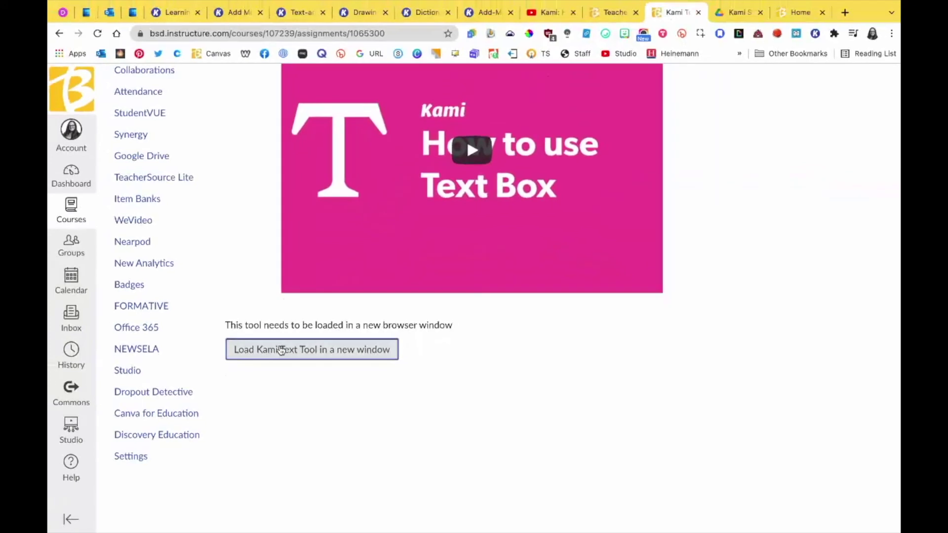
pyautogui.click(323, 232)
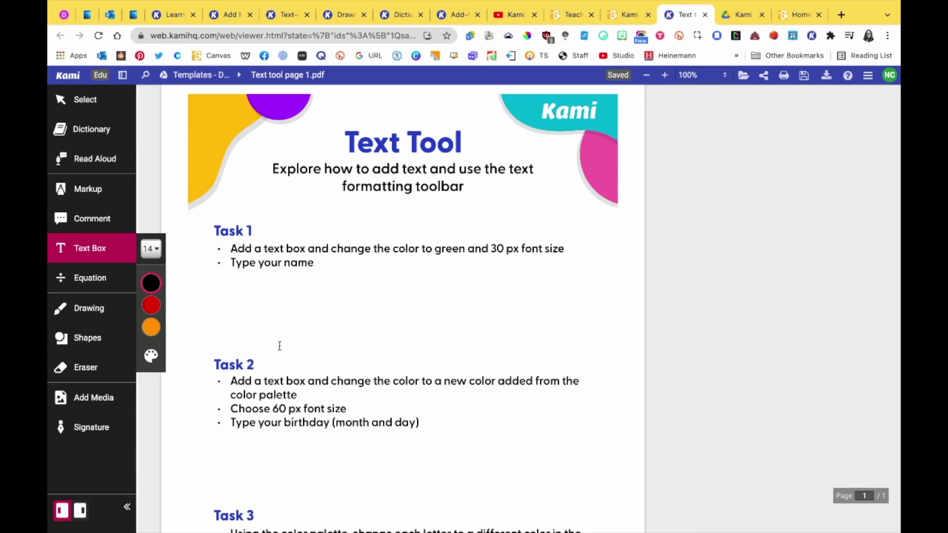
pyautogui.scroll(-5, 274, 266)
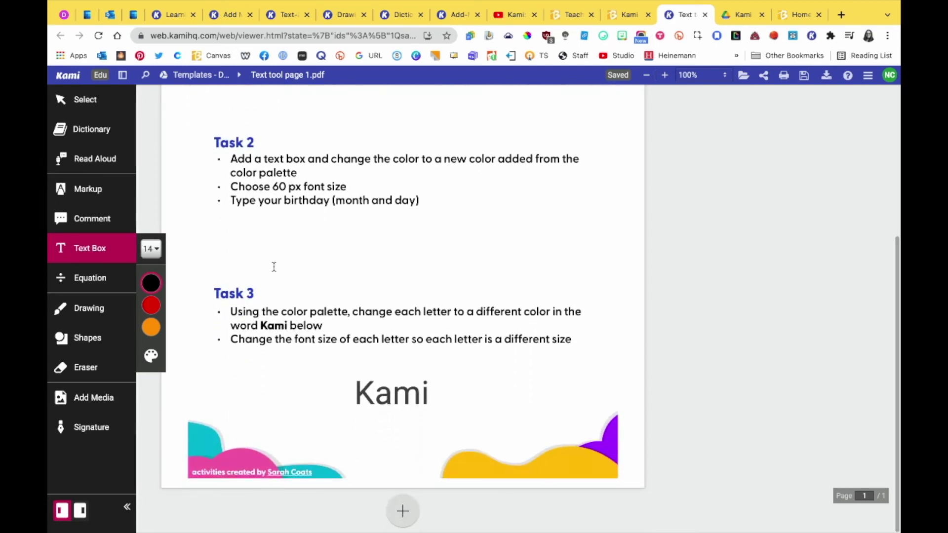
pyautogui.scroll(5, 274, 267)
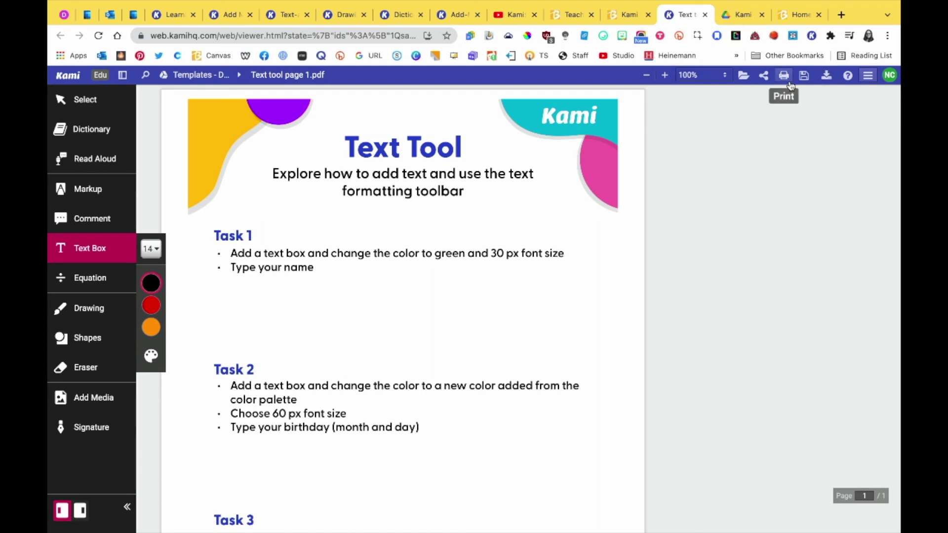
# Return to the Canvas assignment, open the course's modules and look through the text, commenting, drawing, dictionary and social media tool assignments
pyautogui.click(634, 16)
pyautogui.scroll(6, 754, 267)
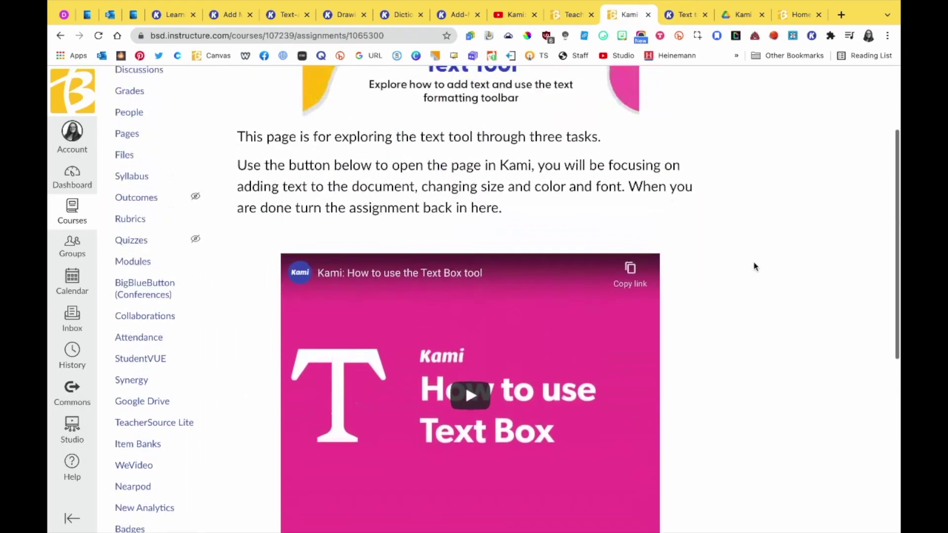
pyautogui.click(130, 302)
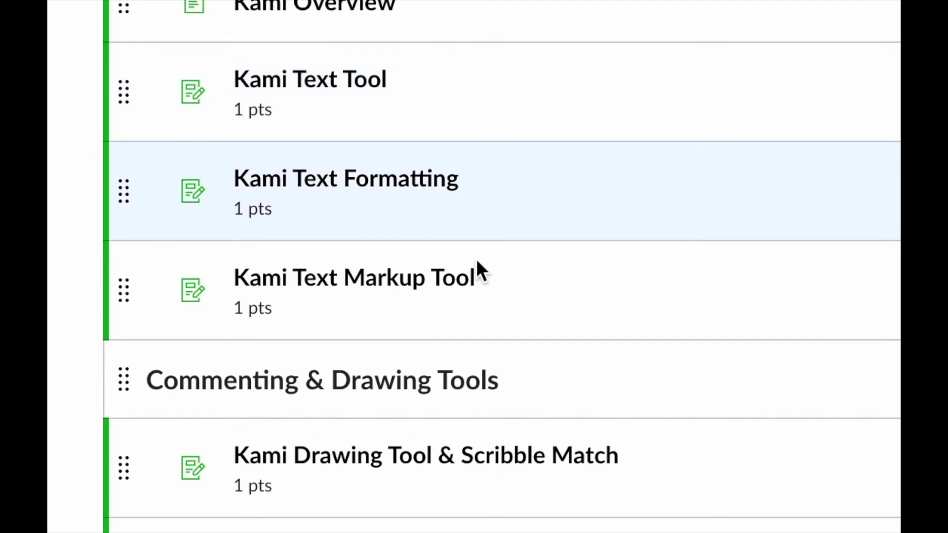
pyautogui.scroll(-2, 484, 335)
pyautogui.scroll(-1, 484, 335)
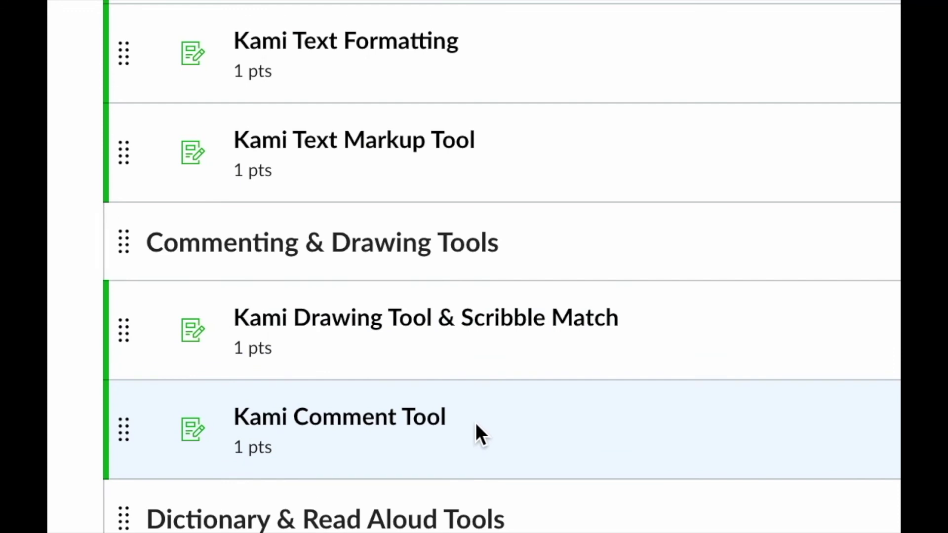
pyautogui.scroll(-1, 476, 423)
pyautogui.scroll(-2, 475, 423)
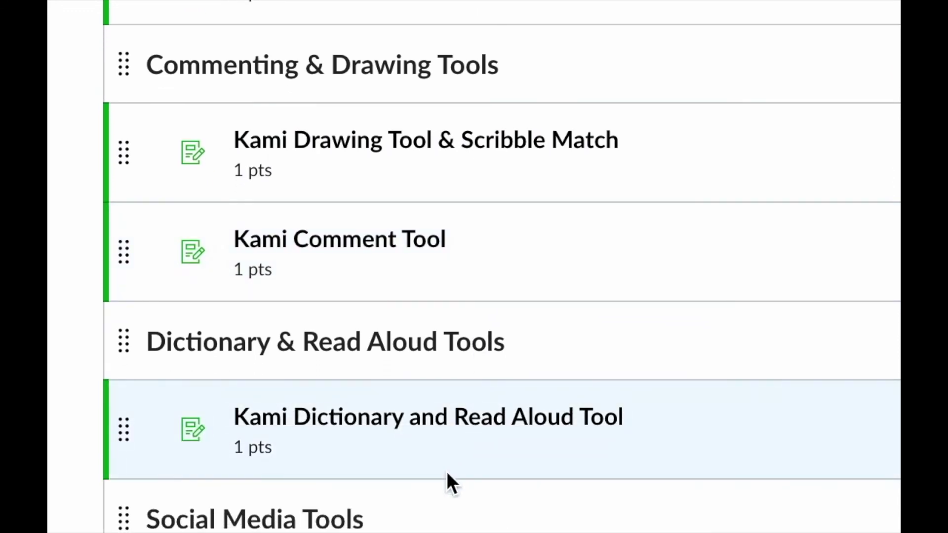
pyautogui.scroll(-2, 446, 471)
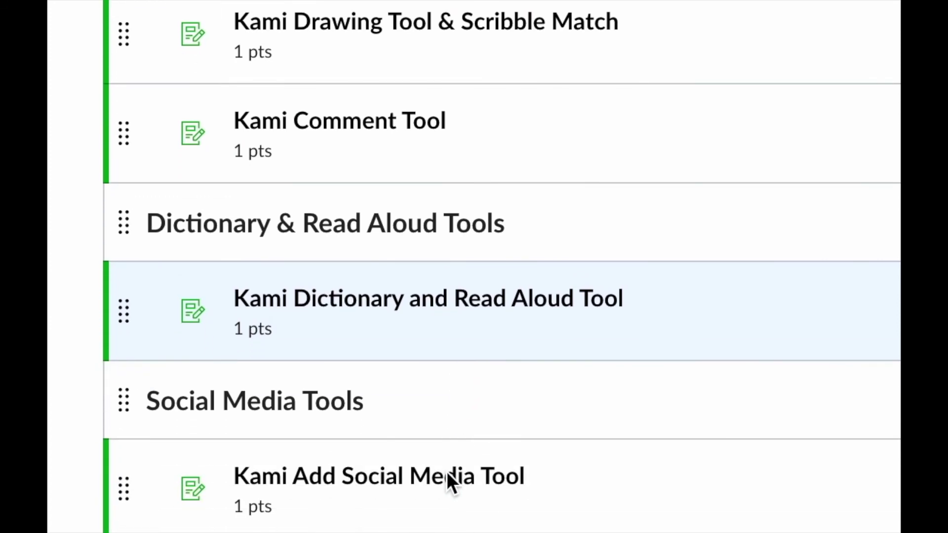
pyautogui.scroll(5, 447, 477)
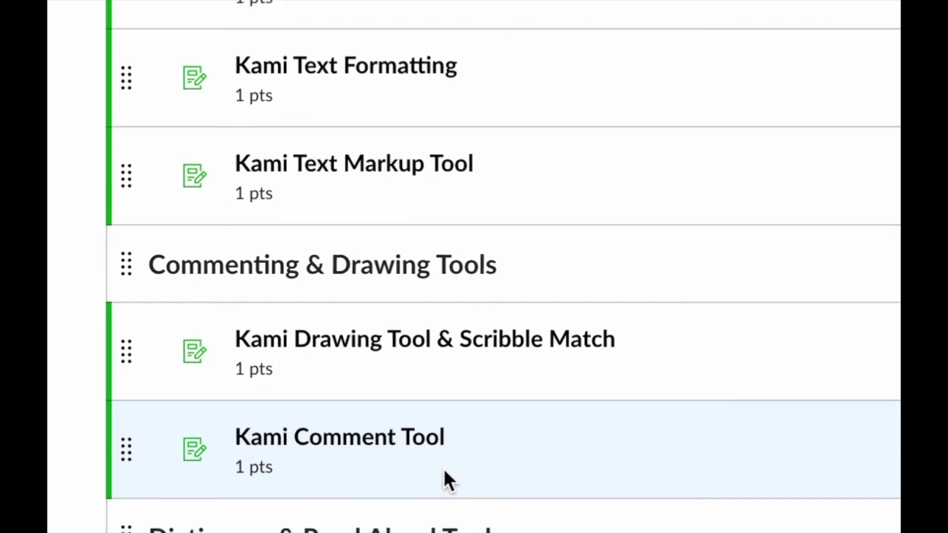